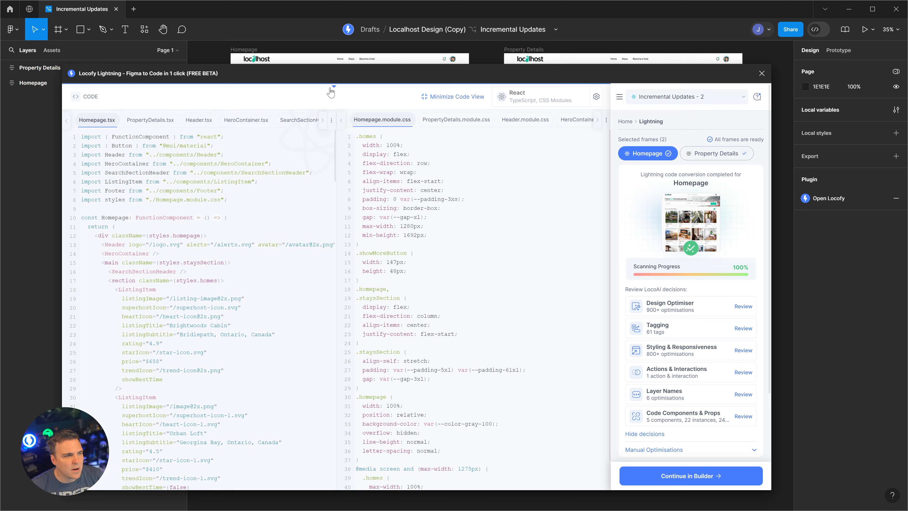
- Switch the Locofy result to a live Homepage preview, scroll through it, and continue in Builder
left_click(333, 86)
scroll(584, 152, "down", 10)
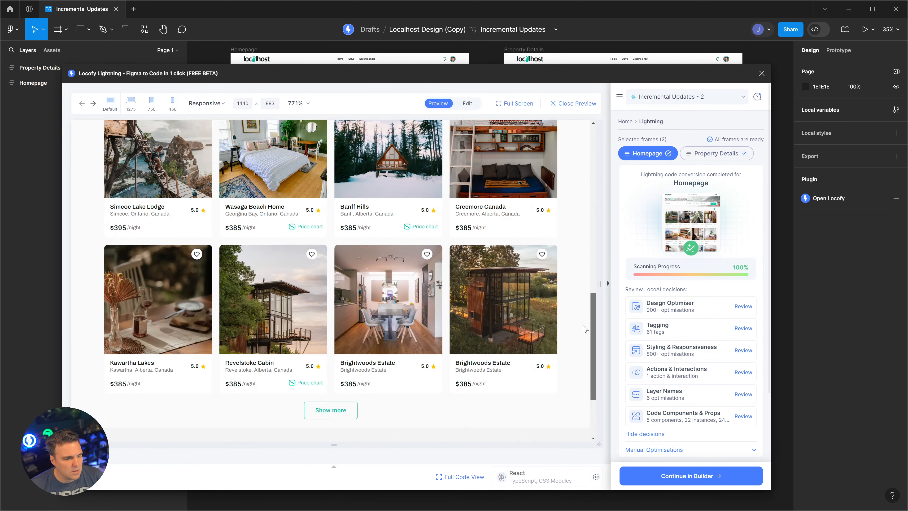
scroll(584, 152, "up", 9)
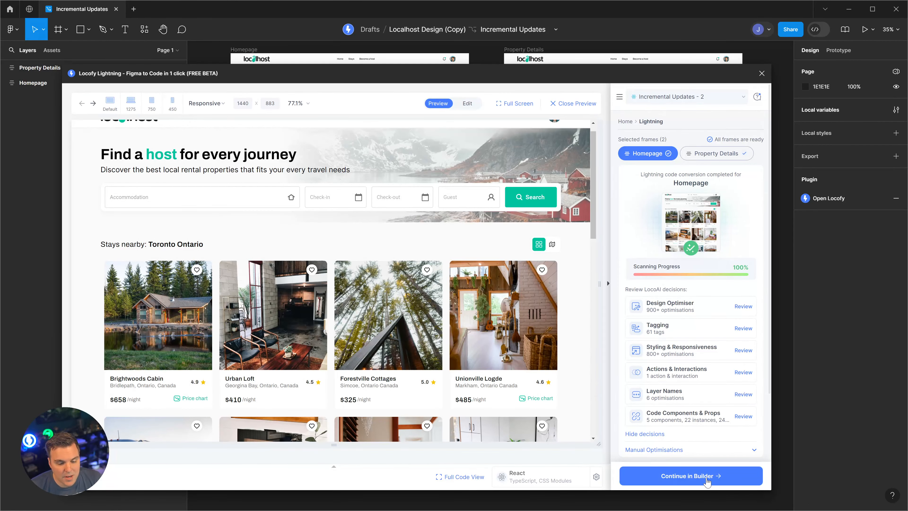
left_click(706, 480)
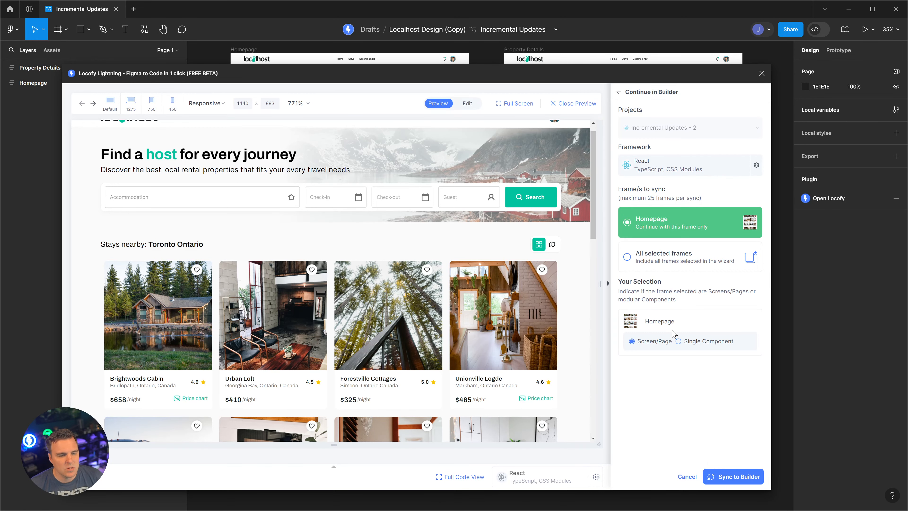
- Sync all selected frames, Homepage and Property Details, to Locofy Builder
left_click(640, 262)
left_click(734, 476)
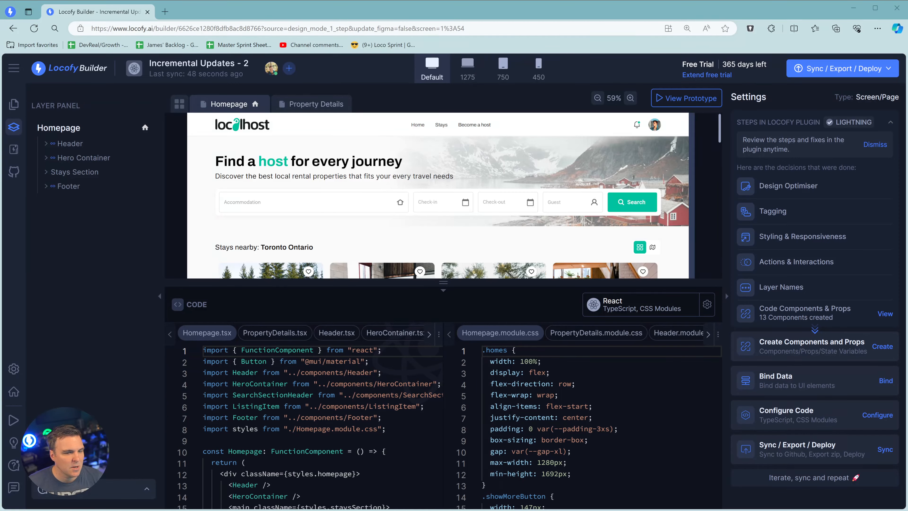
- Connect the Locofy Builder project to a GitHub account
scroll(437, 195, "down", 4)
scroll(438, 195, "up", 4)
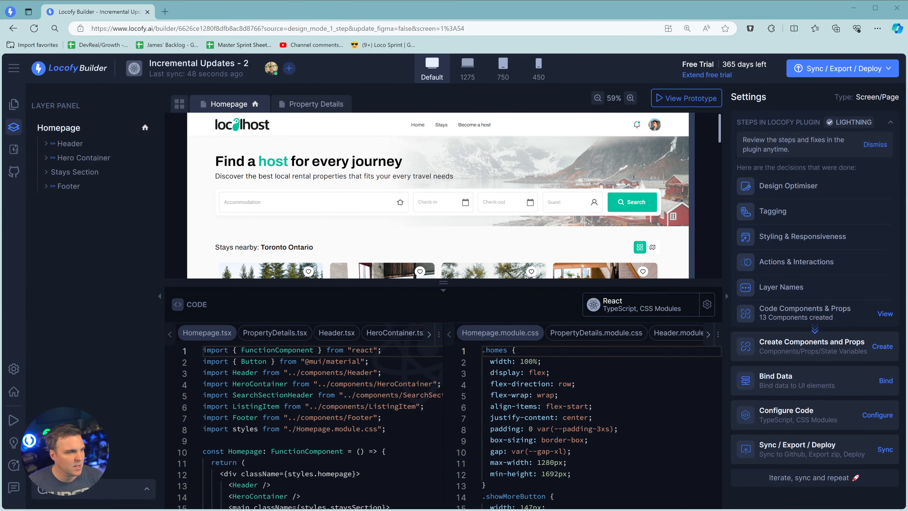
left_click(13, 172)
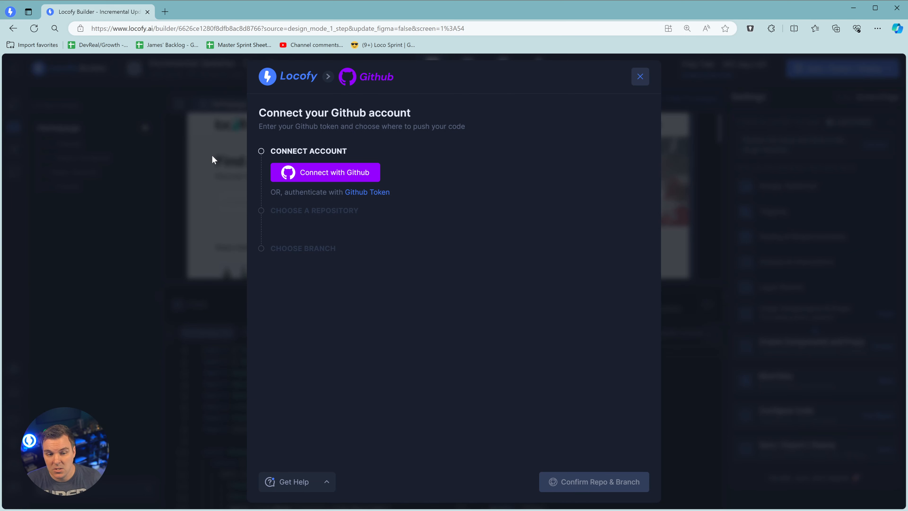
left_click(338, 176)
- Create the new repository LocalHostGithubTest on the default branch and confirm it
left_click(354, 245)
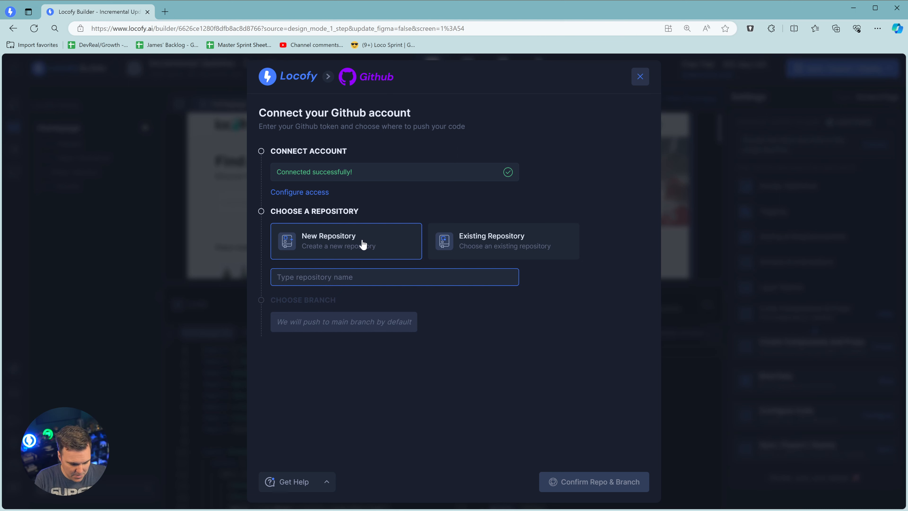
type("Loco")
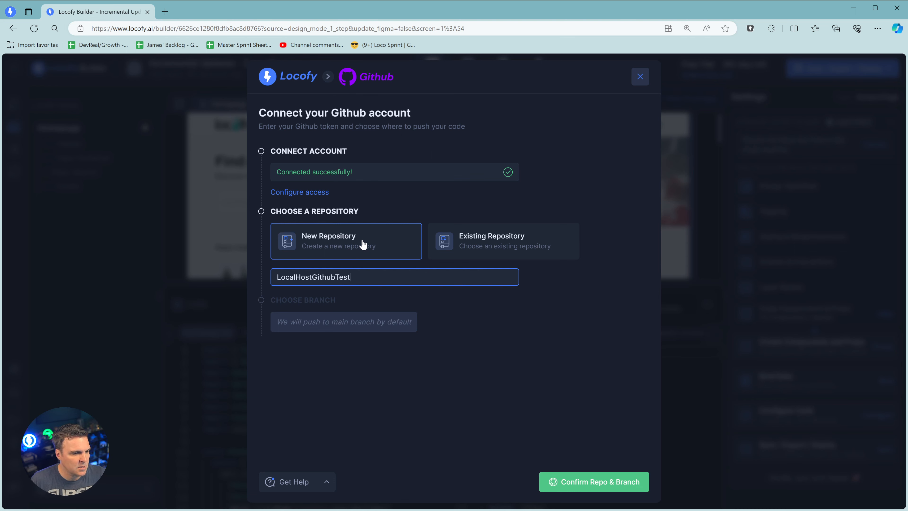
left_click(561, 475)
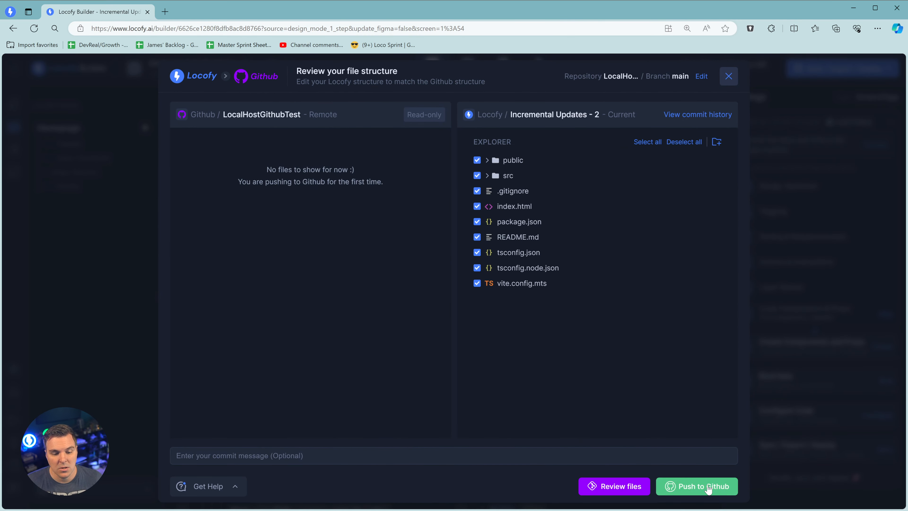
left_click(708, 488)
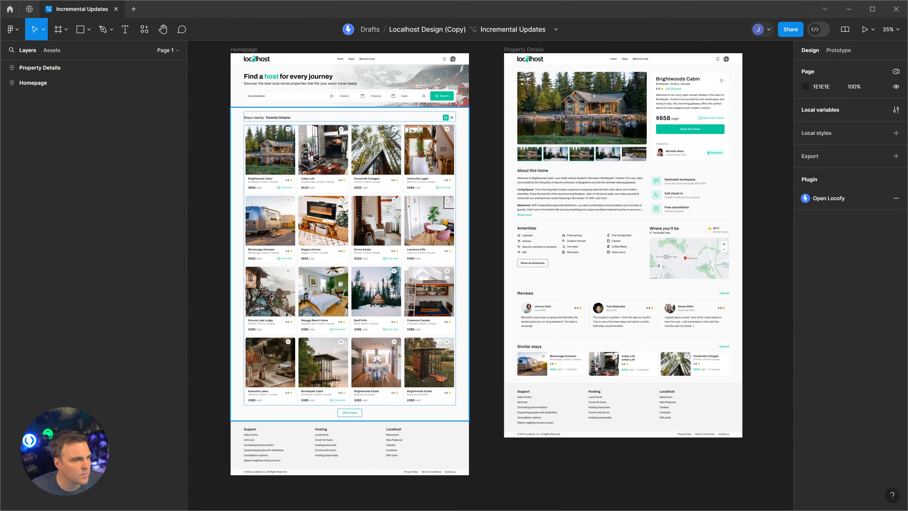
- Select the hero's Search Button and copy its properties
double_click(346, 414)
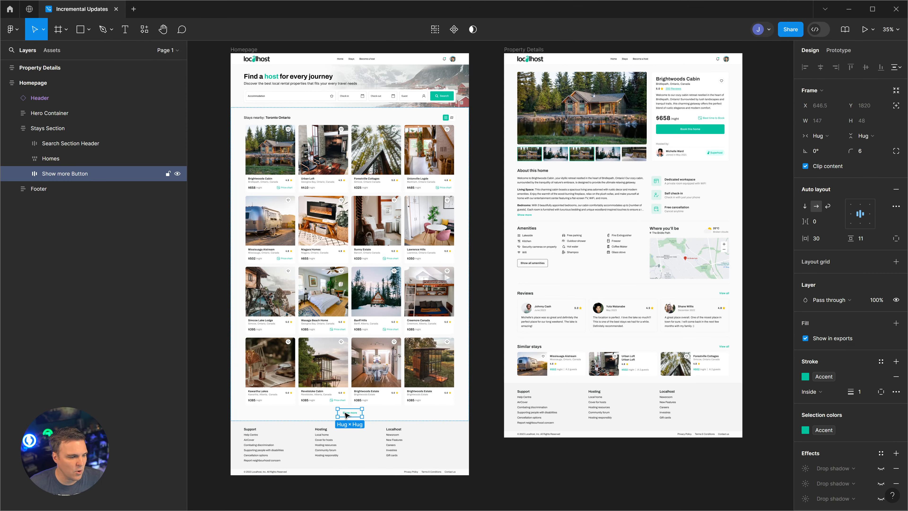
scroll(345, 415, "up", 2)
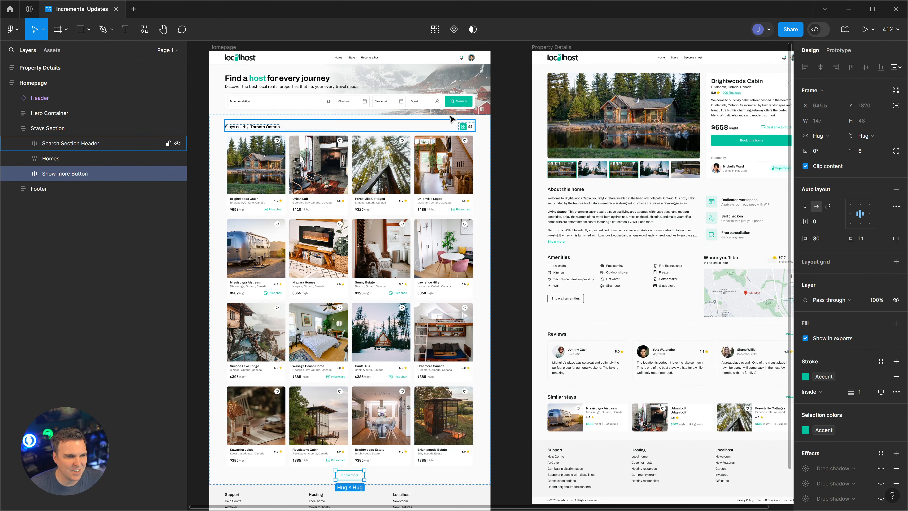
left_click(456, 107)
double_click(456, 105)
double_click(456, 104)
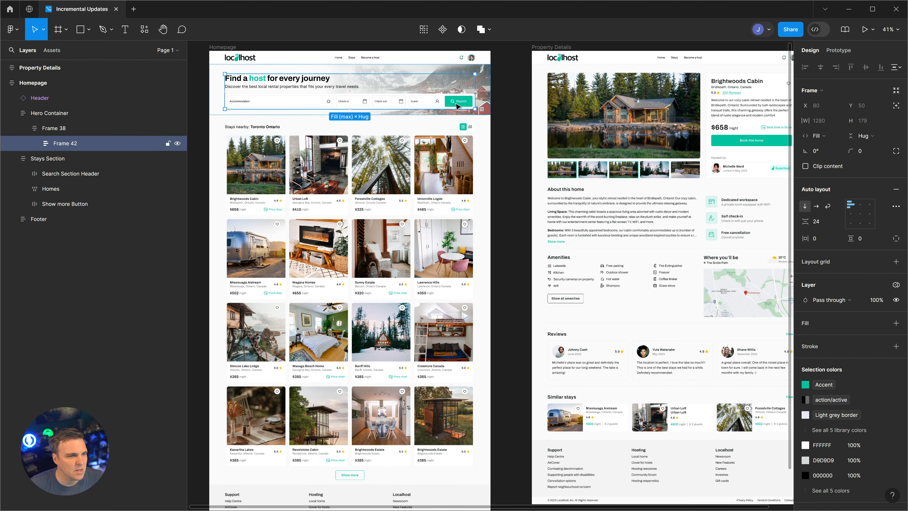
double_click(457, 106)
double_click(456, 106)
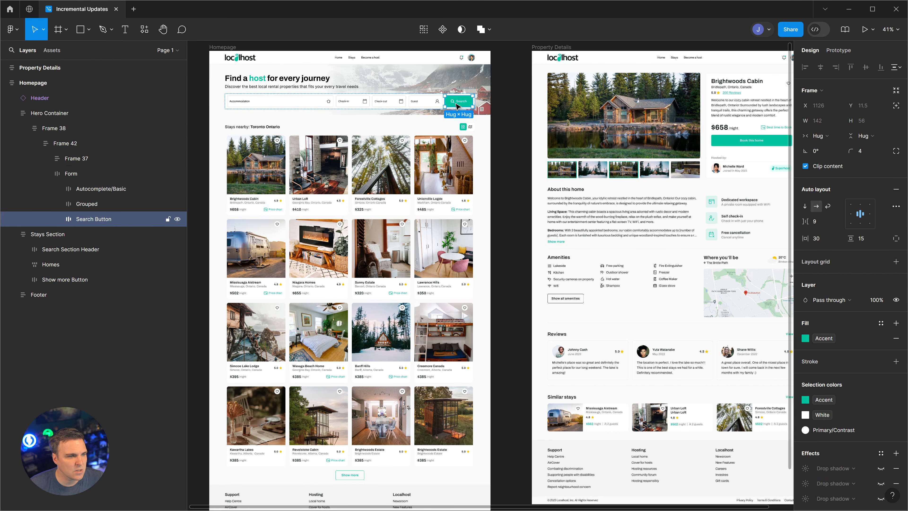
right_click(88, 222)
mouse_move(140, 250)
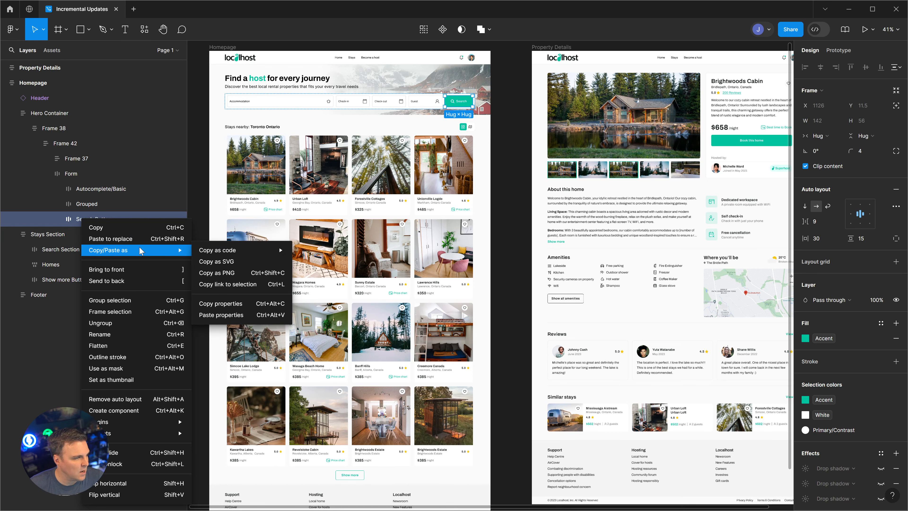
left_click(234, 303)
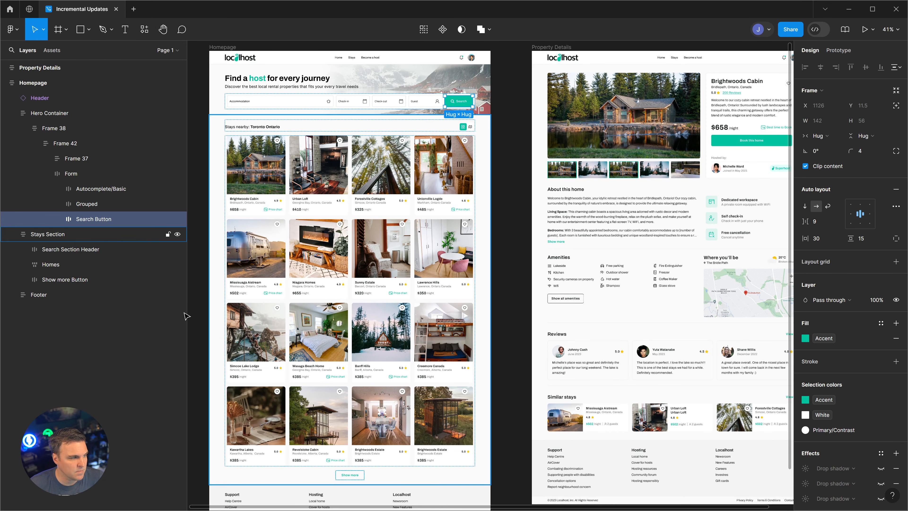
- Paste the Search button's properties onto the Show more Button
left_click(86, 279)
scroll(270, 333, "down", 3)
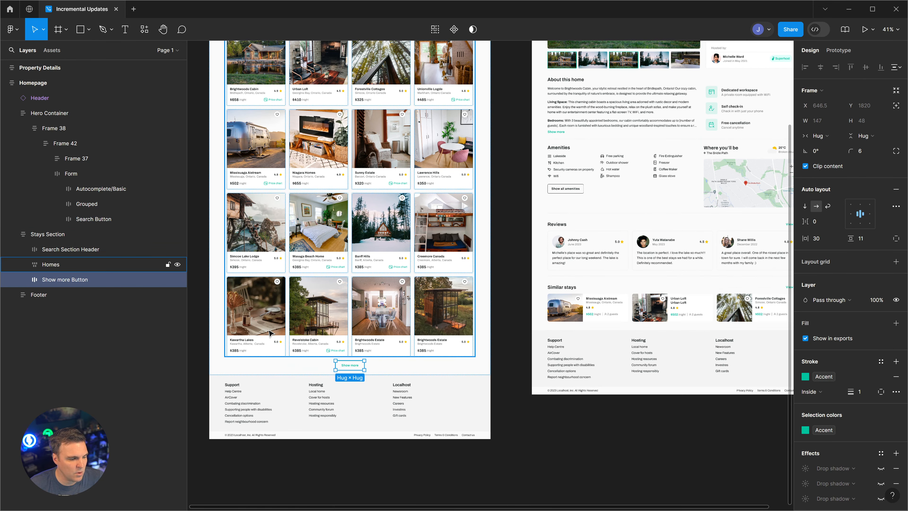
scroll(269, 333, "down", 3)
right_click(82, 279)
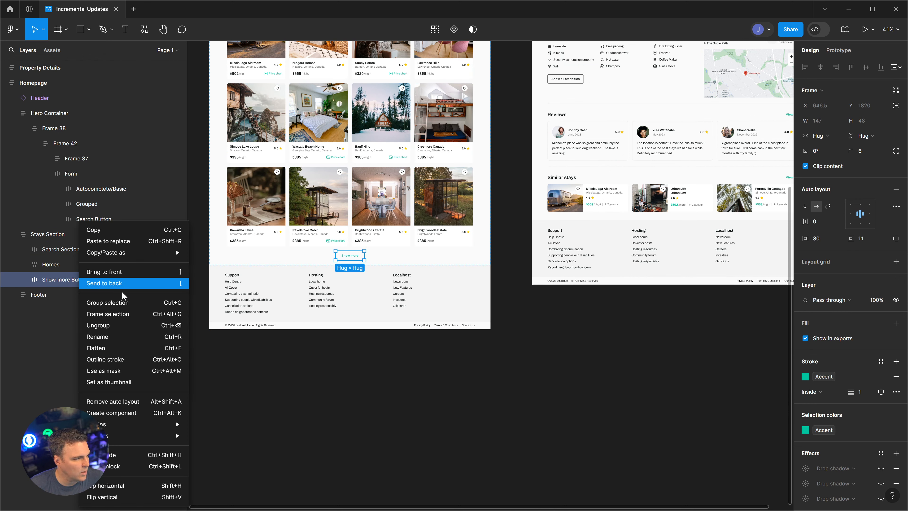
mouse_move(144, 254)
left_click(227, 319)
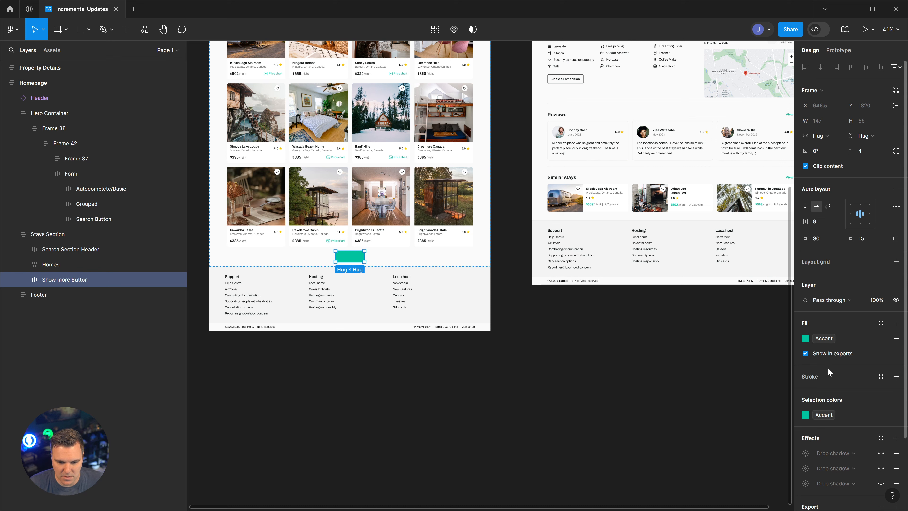
- Set the show more text fill to White
left_click(23, 281)
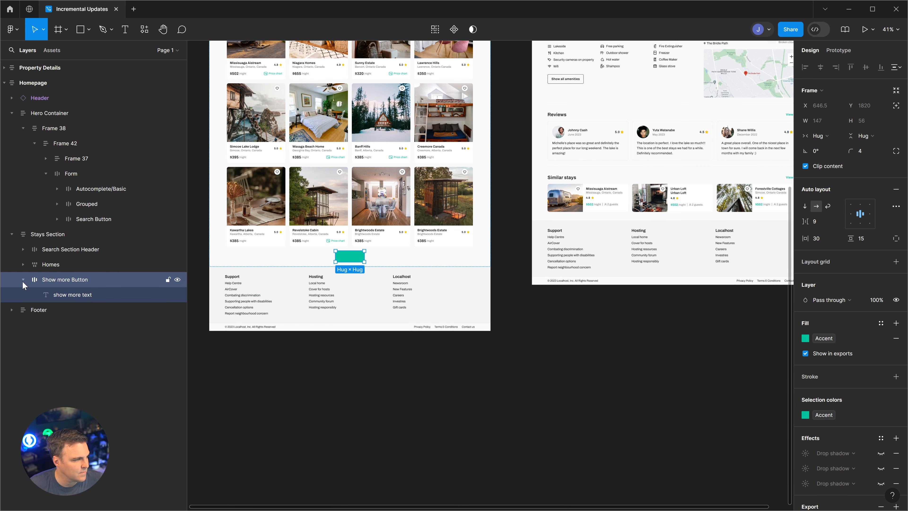
left_click(80, 295)
left_click(824, 314)
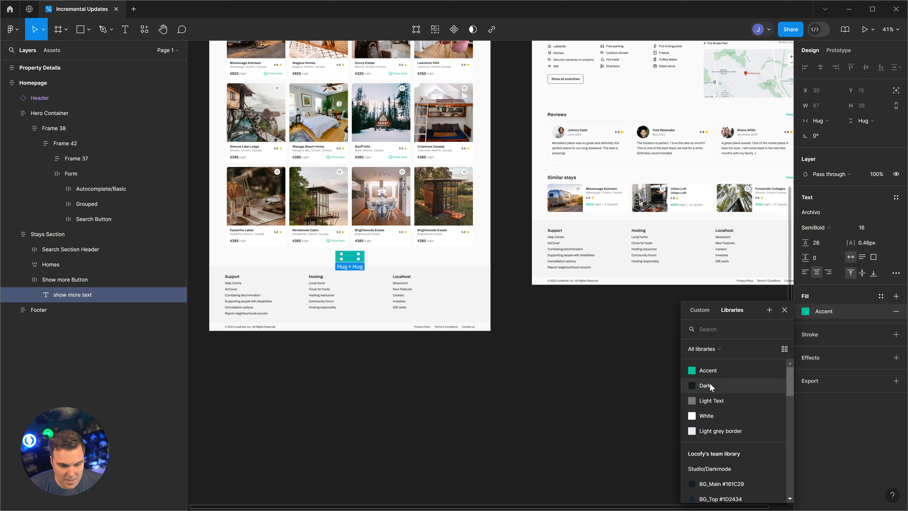
left_click(713, 419)
left_click(560, 383)
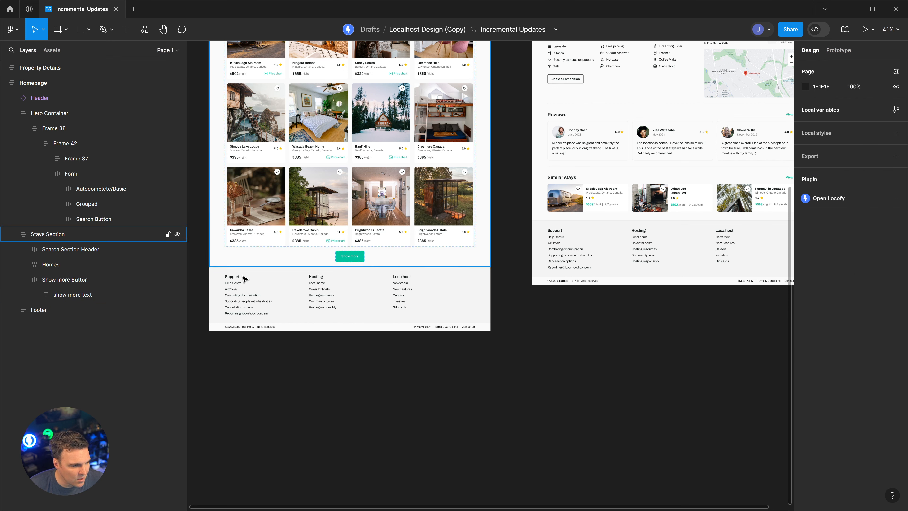
- Turn on the Show more Button's drop shadow effect
left_click(74, 276)
scroll(879, 429, "down", 2)
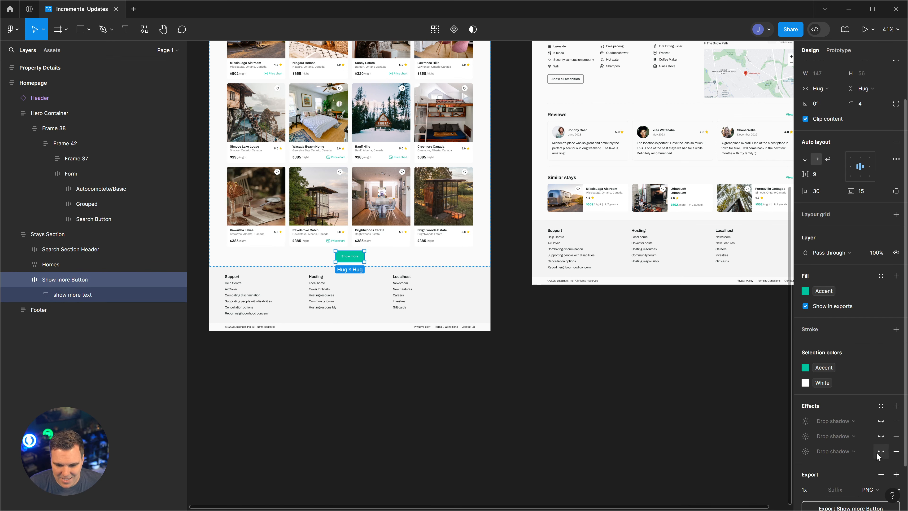
left_click(881, 421)
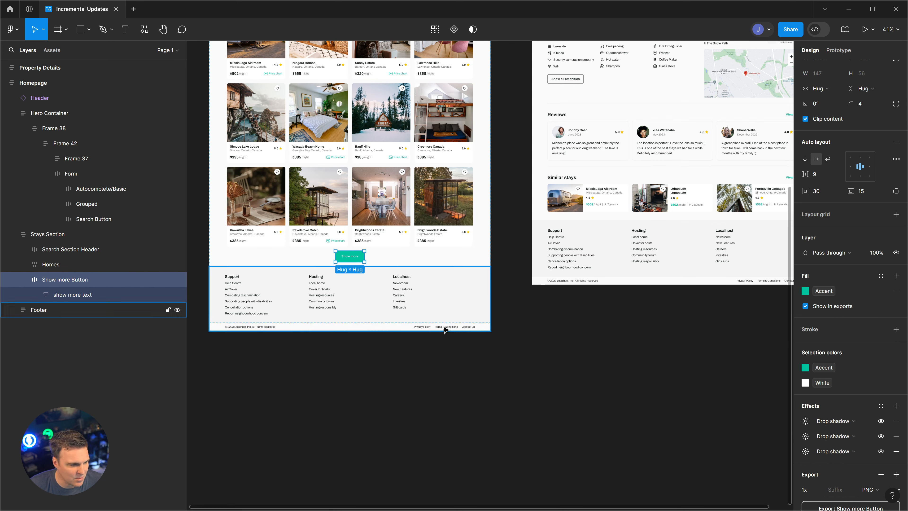
left_click(435, 366)
- Zoom to fit both page frames and select the Homepage frame
scroll(336, 262, "up", 5)
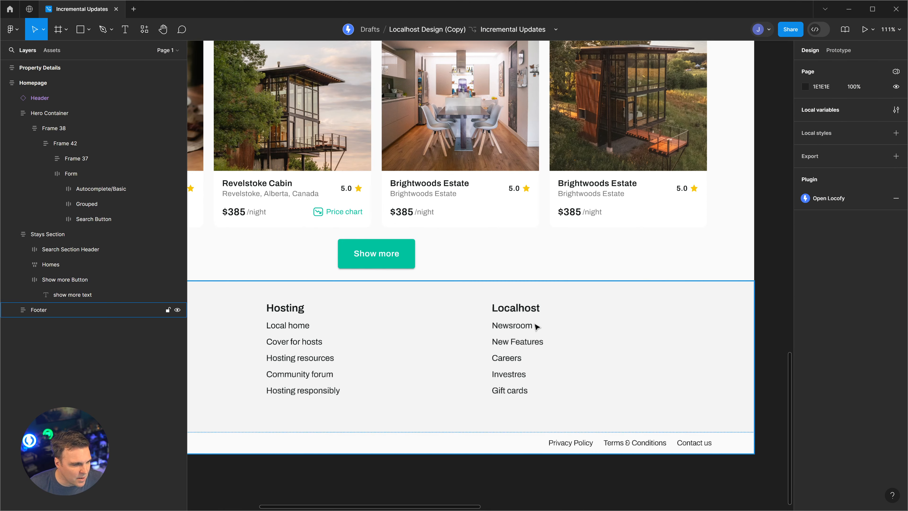
scroll(480, 373, "down", 5)
scroll(482, 346, "up", 4)
scroll(531, 336, "down", 2)
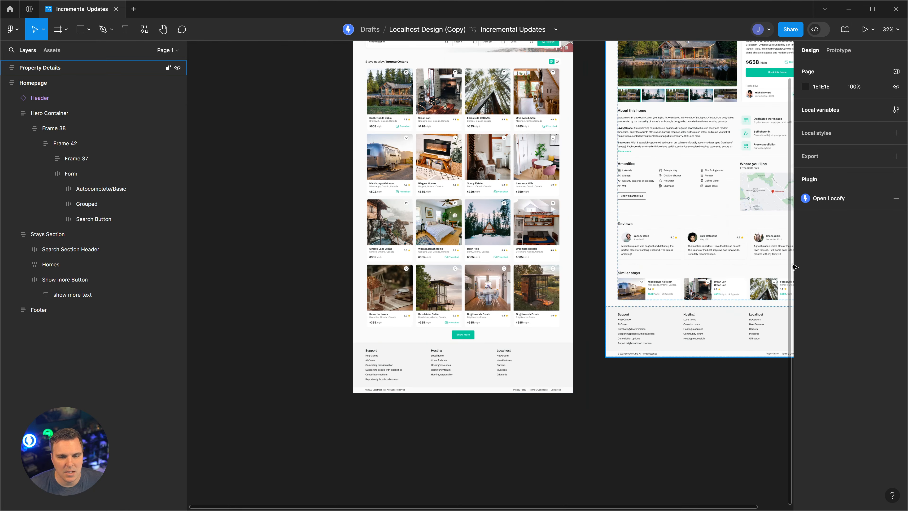
left_click(896, 30)
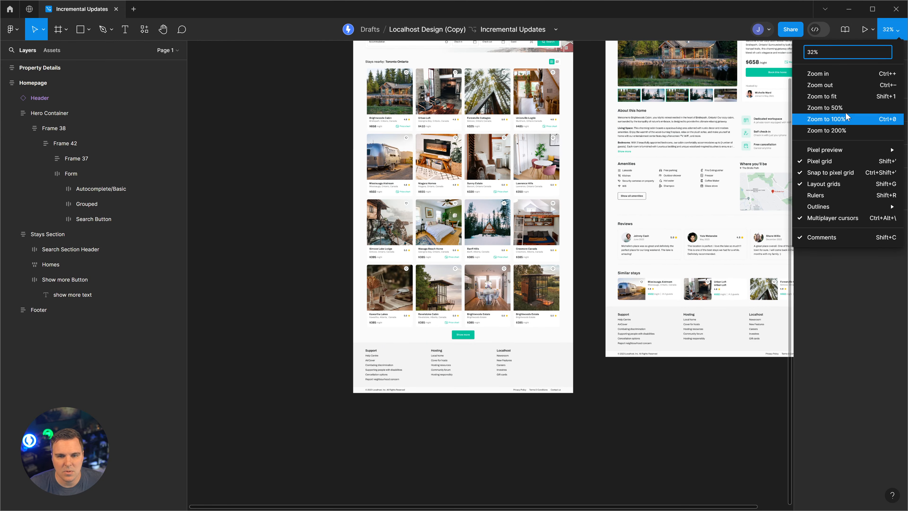
left_click(845, 96)
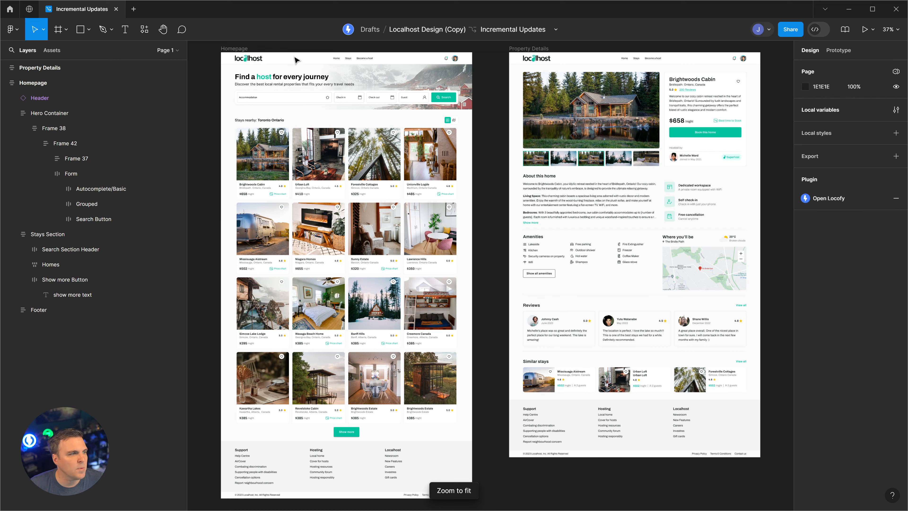
left_click(230, 54)
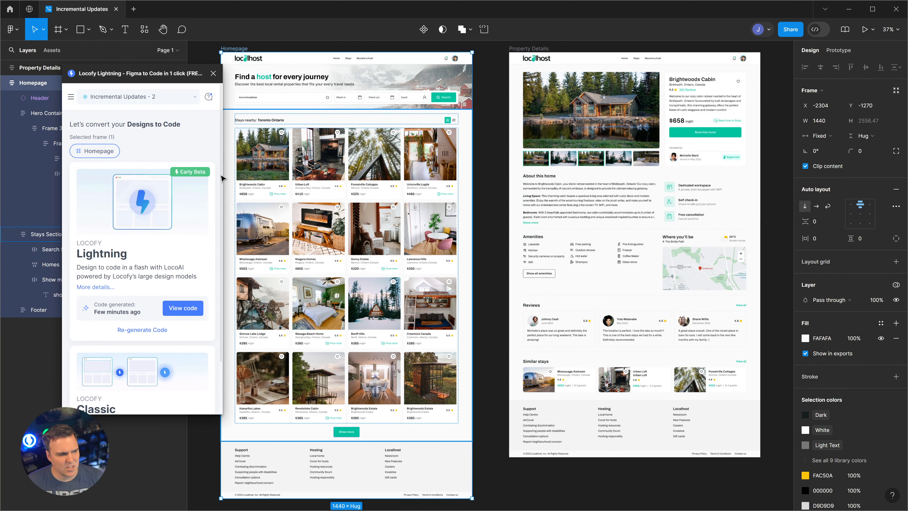
- Regenerate the Homepage code, scroll the preview, and open the Styling & Responsiveness review
left_click(147, 330)
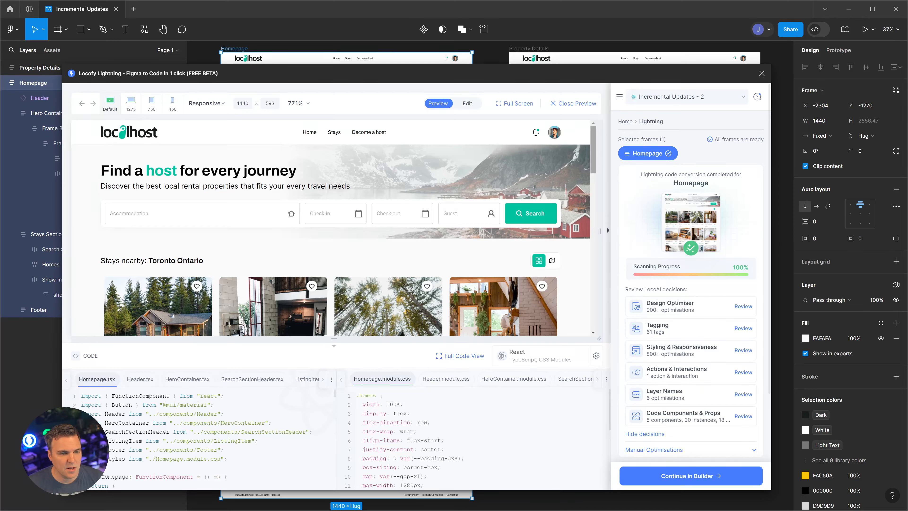
left_click_drag(590, 170, 591, 317)
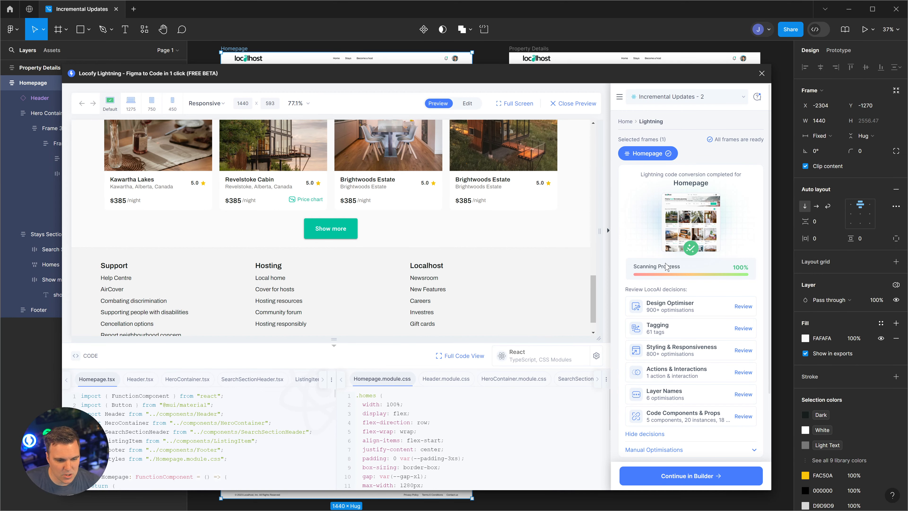
scroll(244, 296, "up", 15)
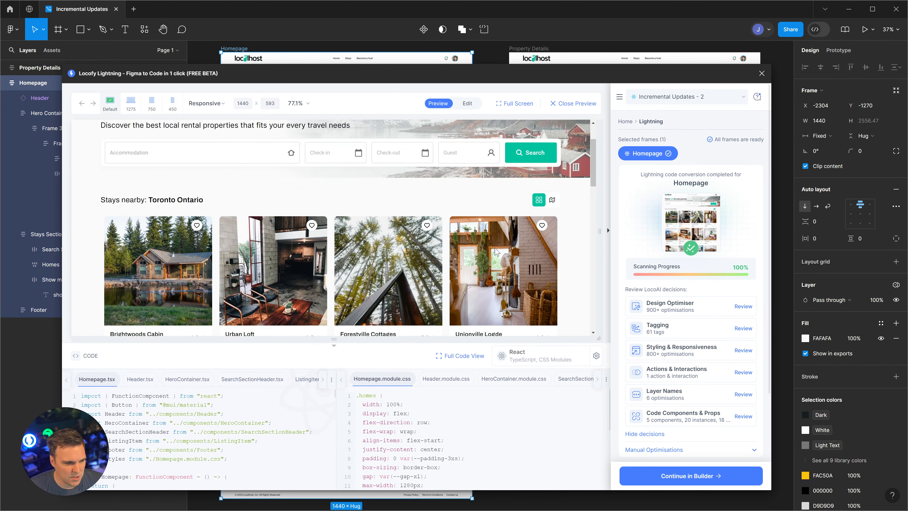
scroll(293, 182, "down", 4)
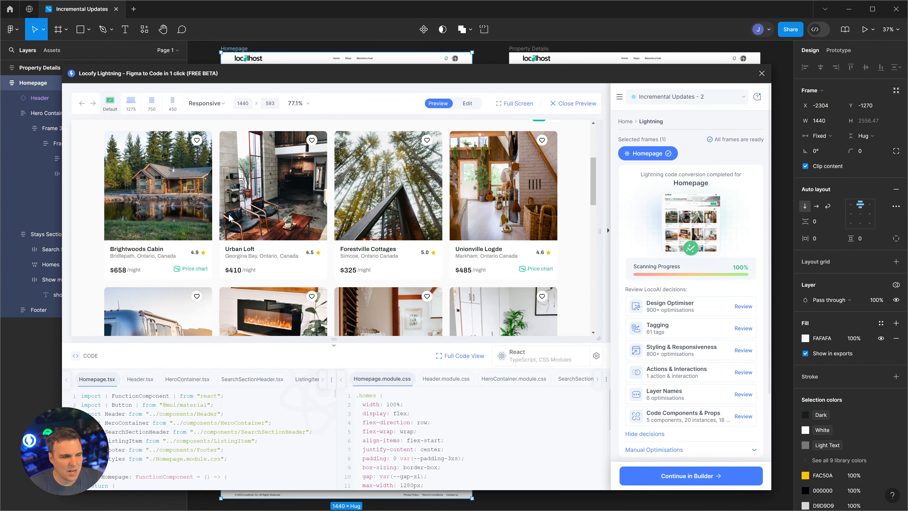
left_click(741, 354)
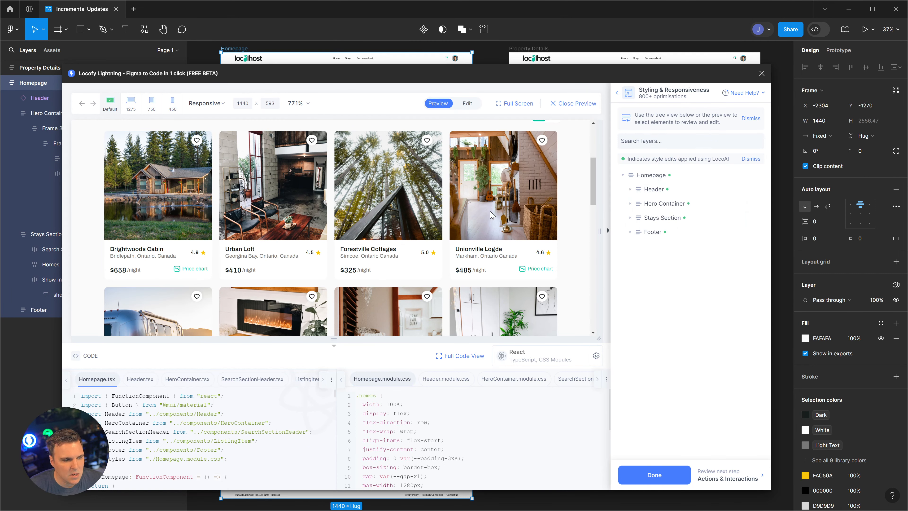
- Give the listing card's Hover state a shadow (#000000, 25%, Y 4, blur 4) and save
left_click(180, 189)
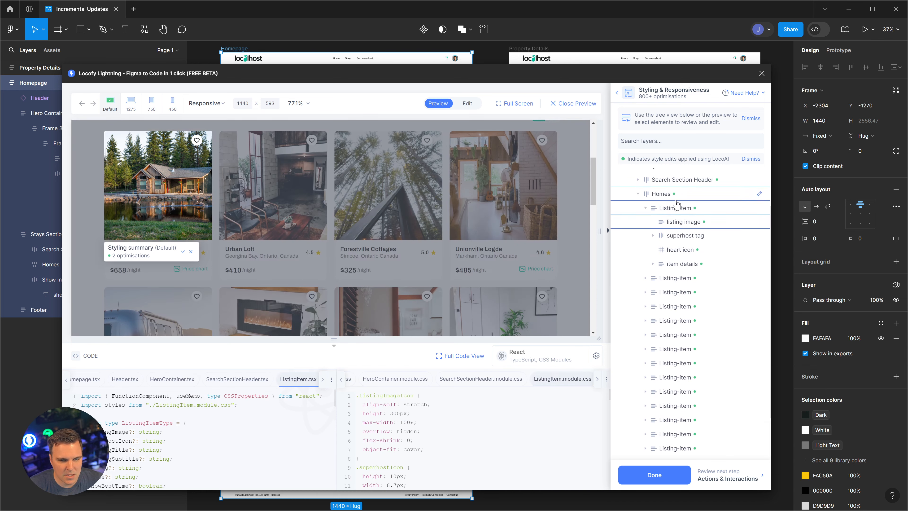
left_click(676, 209)
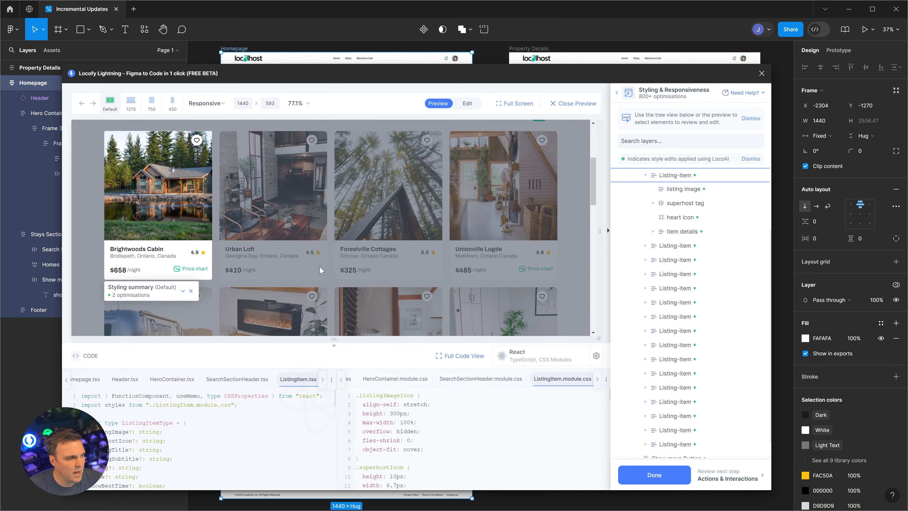
left_click(759, 176)
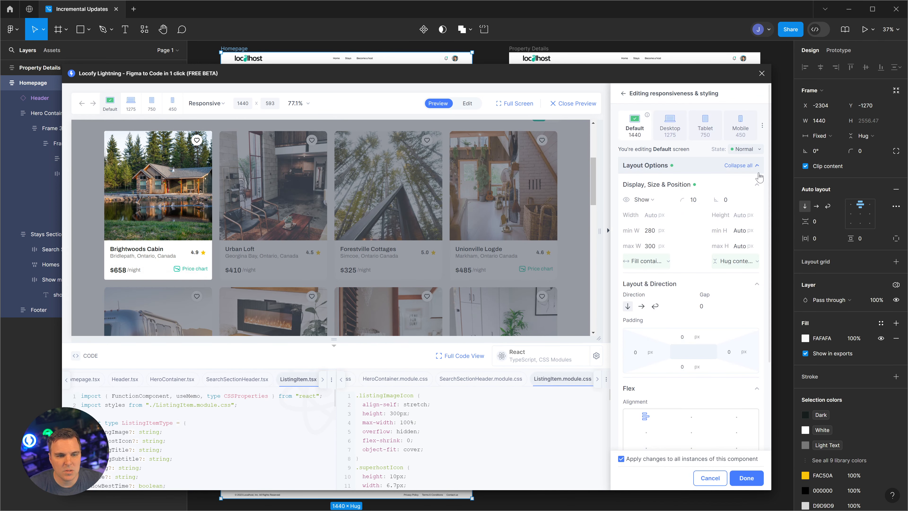
left_click(759, 152)
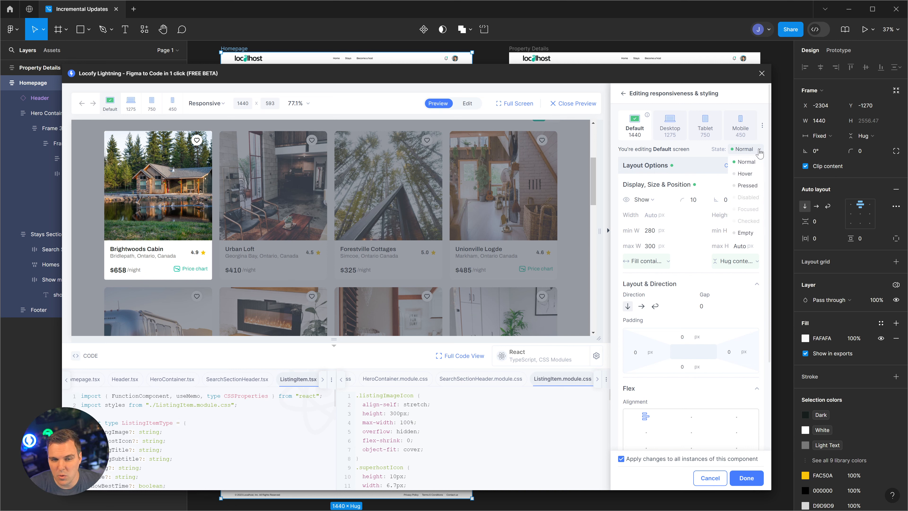
left_click(745, 175)
scroll(700, 304, "down", 5)
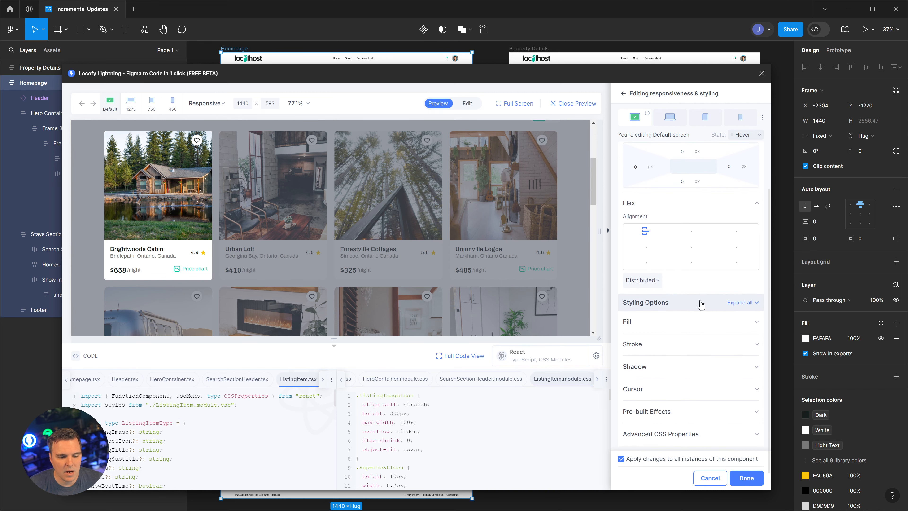
left_click(757, 375)
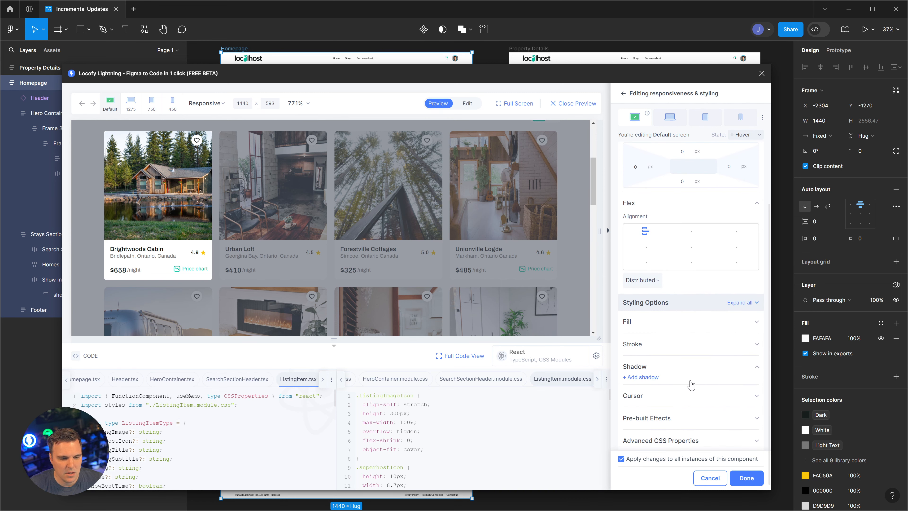
left_click(639, 378)
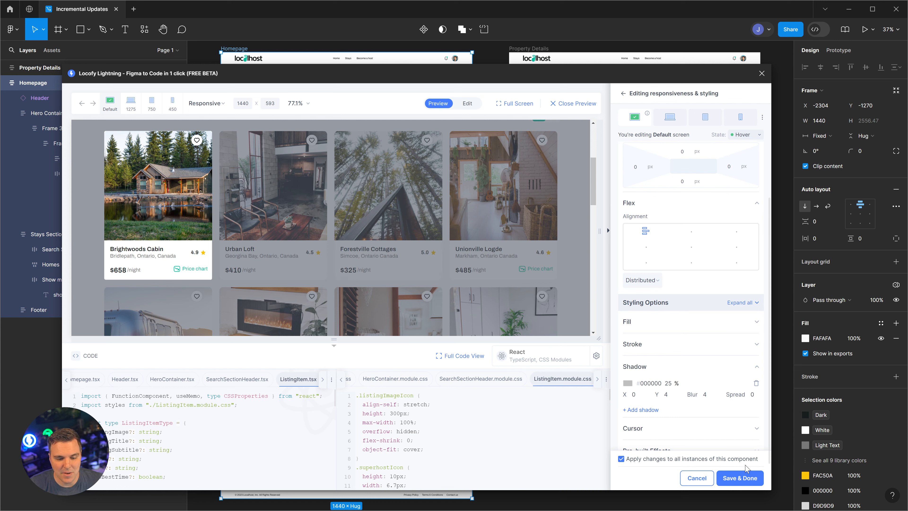
left_click(745, 482)
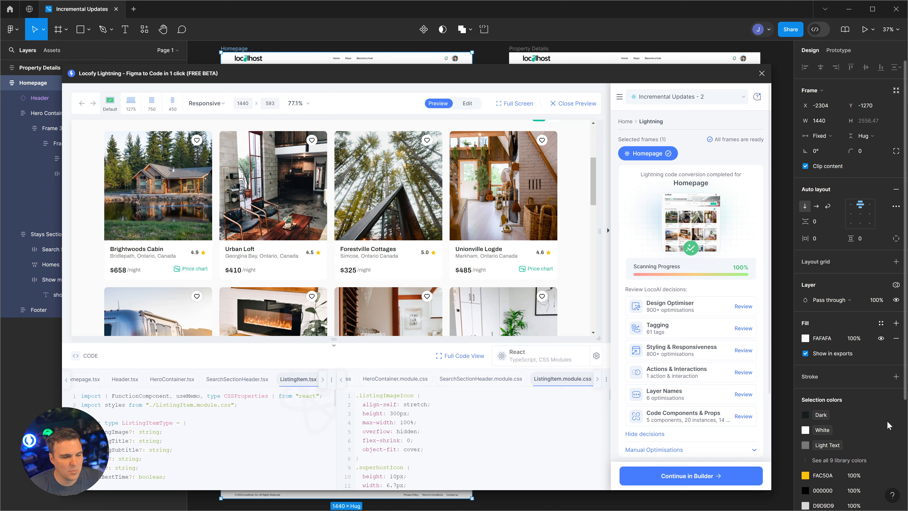
- Re-sync the updated Homepage frame to Locofy Builder and open it in the browser
left_click(718, 475)
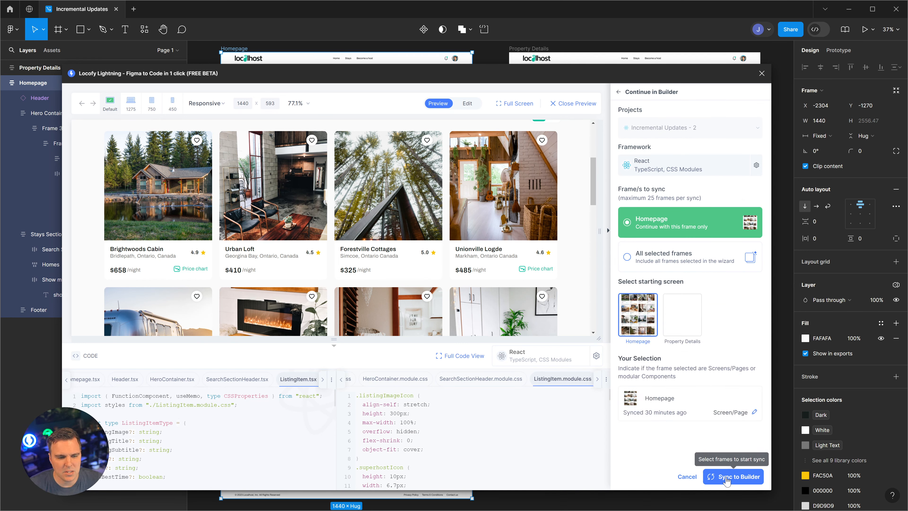
left_click(729, 477)
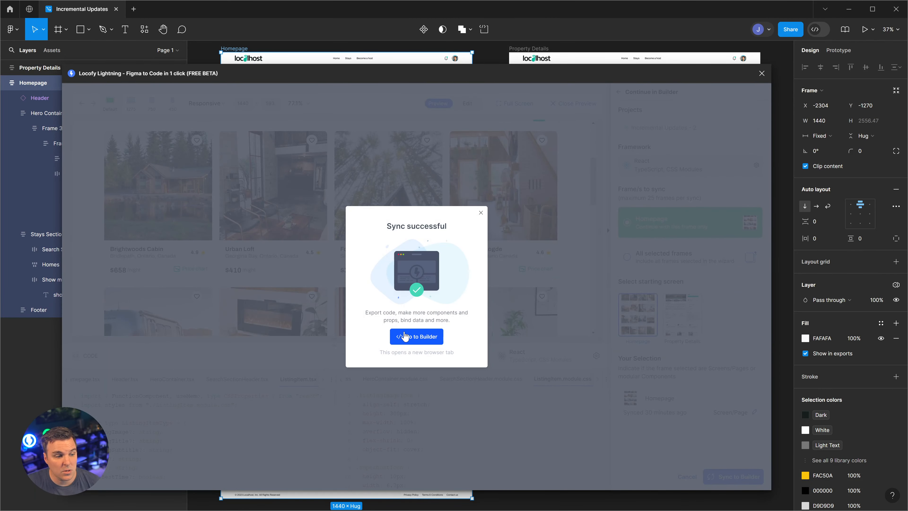
left_click(404, 336)
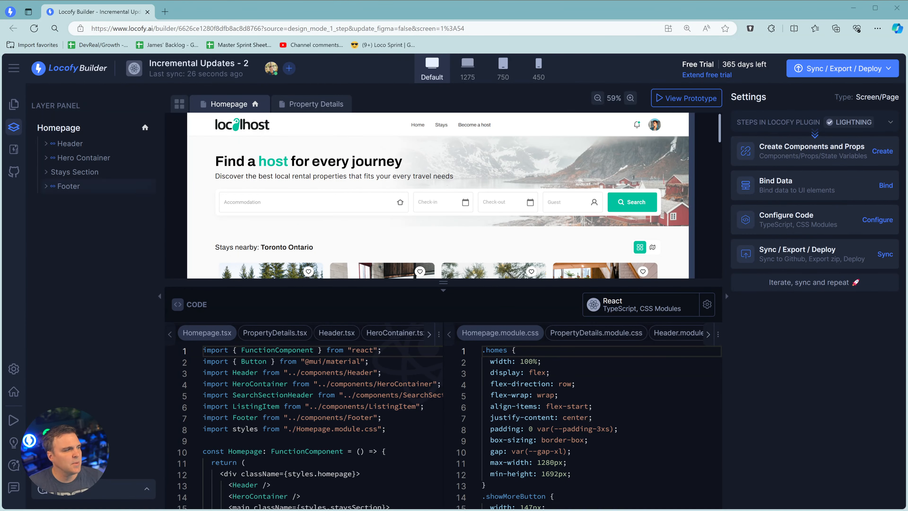
- Create a new branch 'Shadows' based on main in LocalHostGithubTest and confirm it
left_click(17, 173)
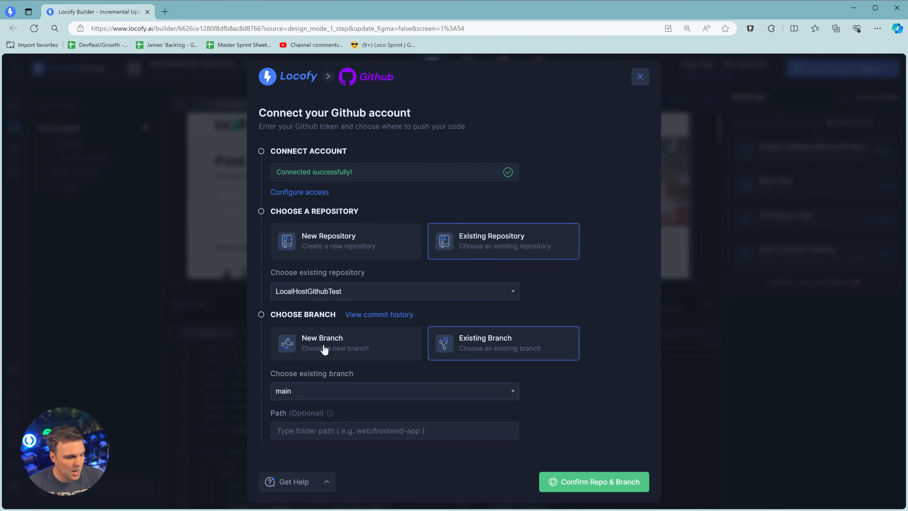
left_click(324, 349)
left_click(385, 393)
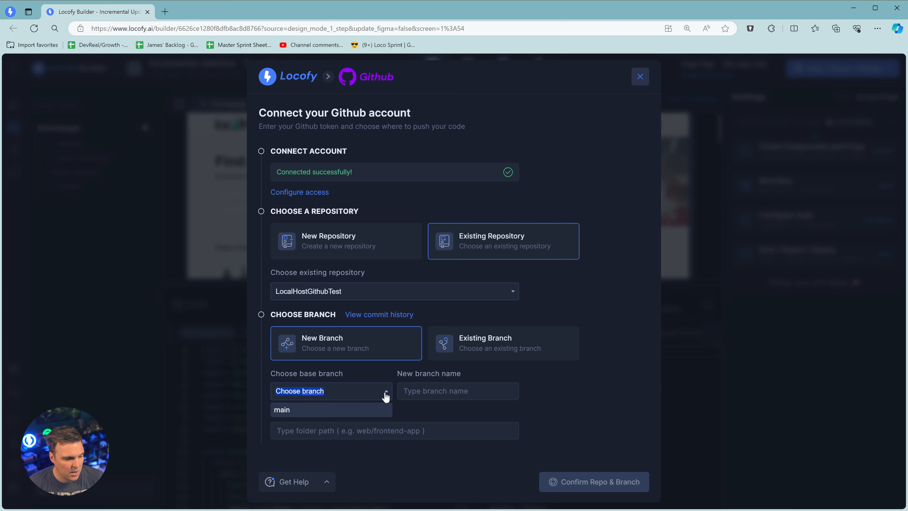
left_click(318, 409)
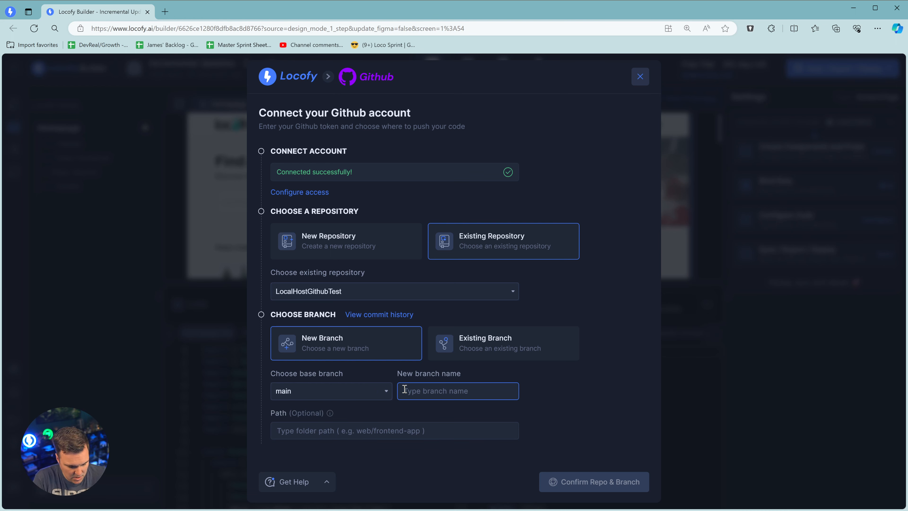
type("Shadows")
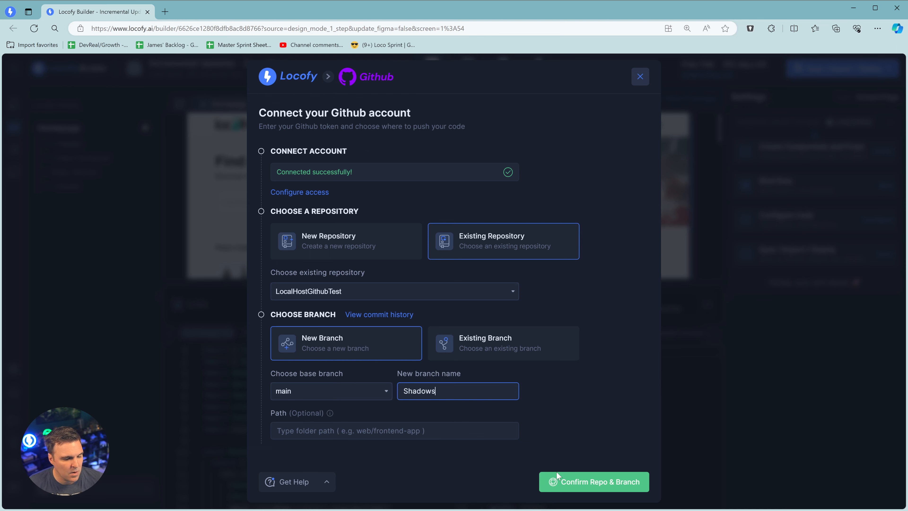
left_click(557, 473)
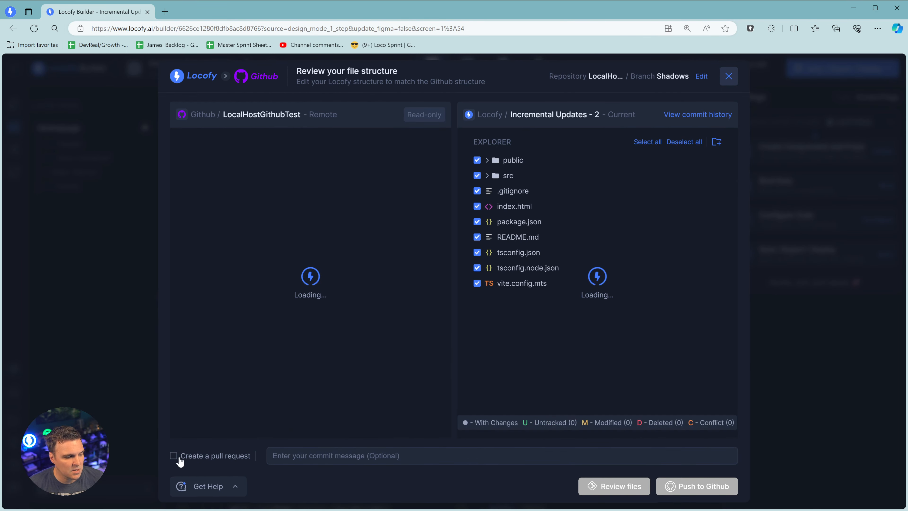
- Push only the changed files to GitHub with a pull request into main
left_click(174, 455)
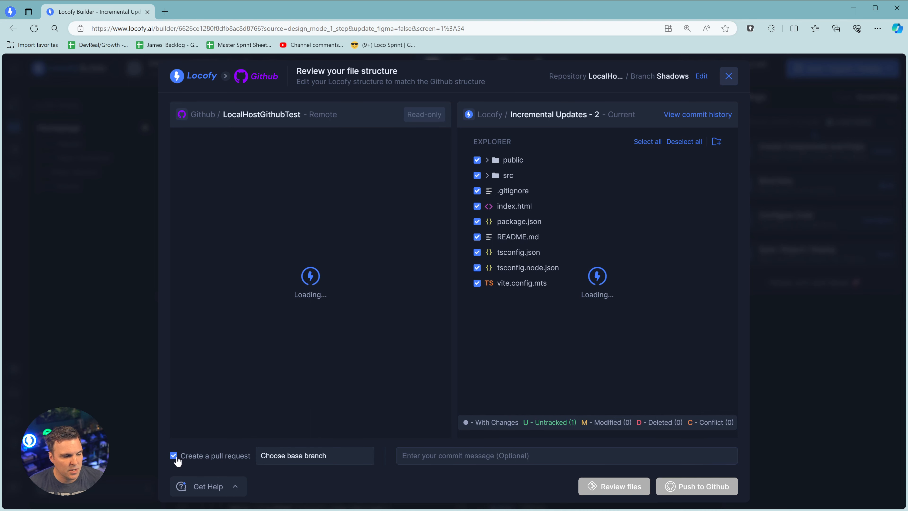
left_click(337, 456)
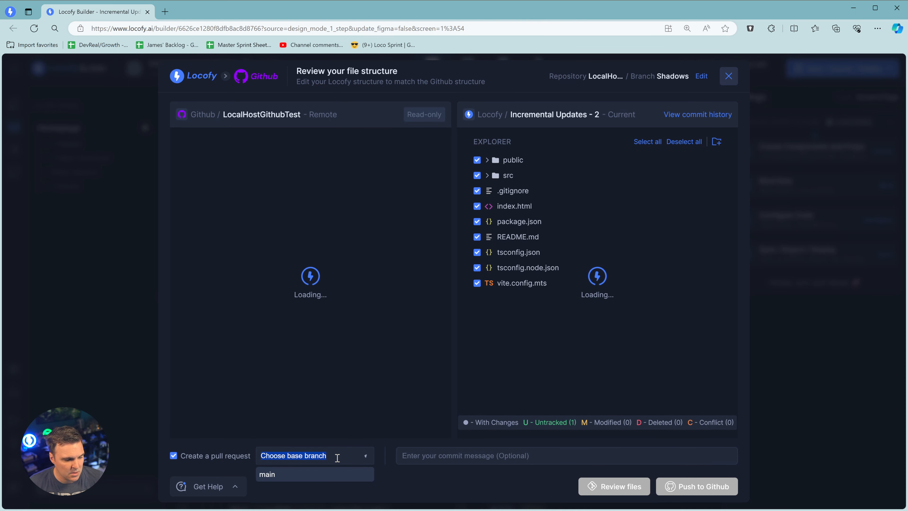
left_click(303, 474)
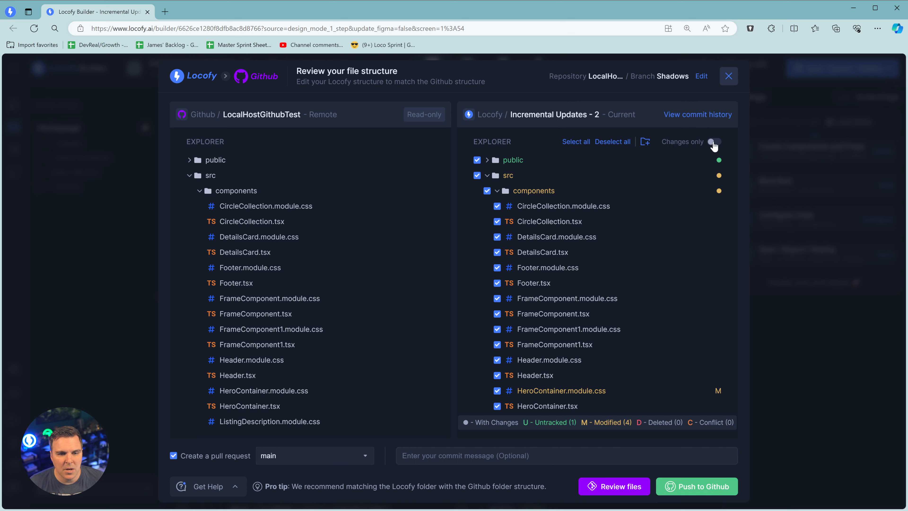
left_click(713, 142)
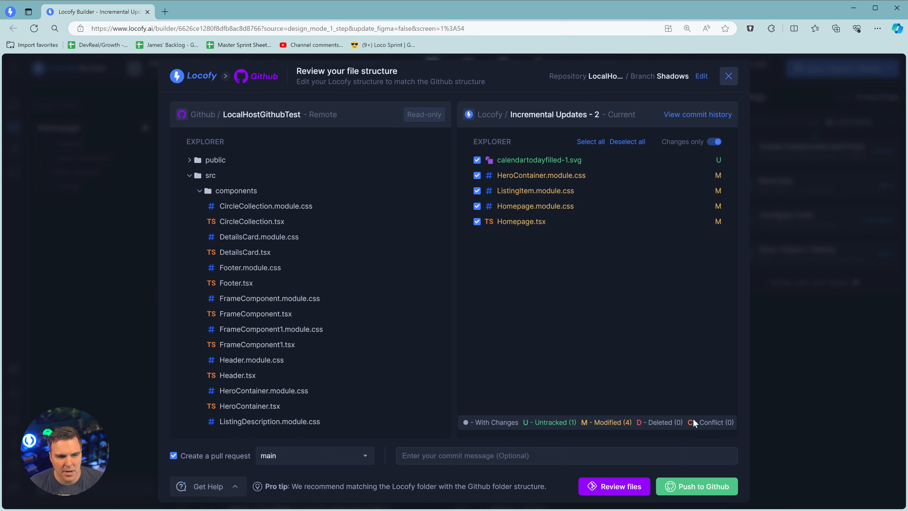
left_click(696, 489)
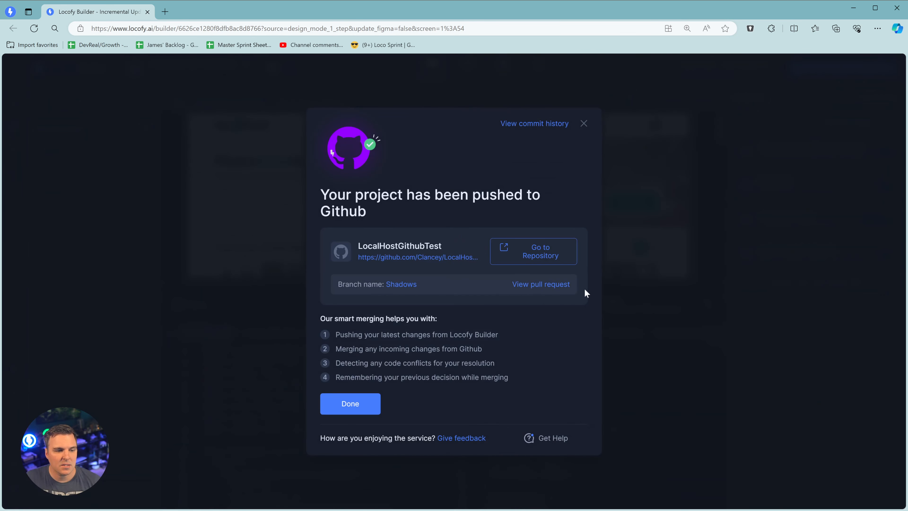
- Open pull request #1 'locofy create' on GitHub and review its five changed files, including the listingItem hover box-shadow
left_click(541, 253)
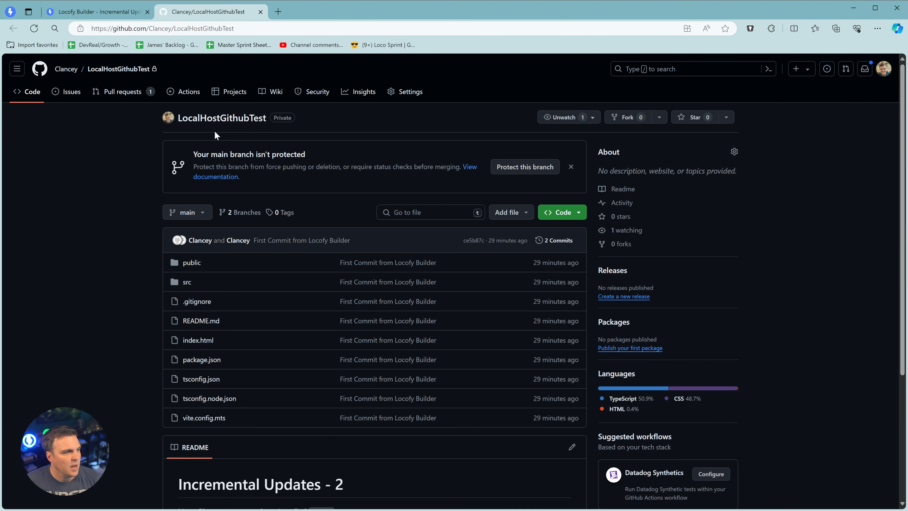
left_click(113, 92)
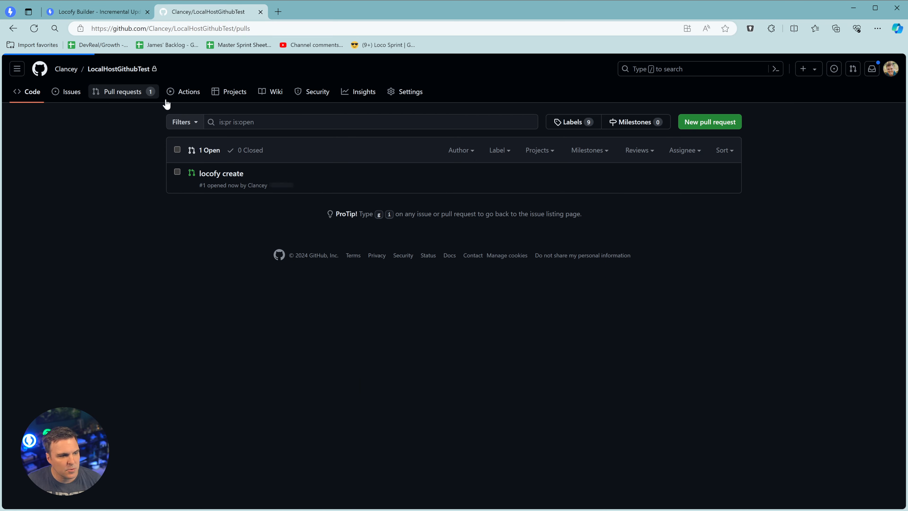
left_click(233, 174)
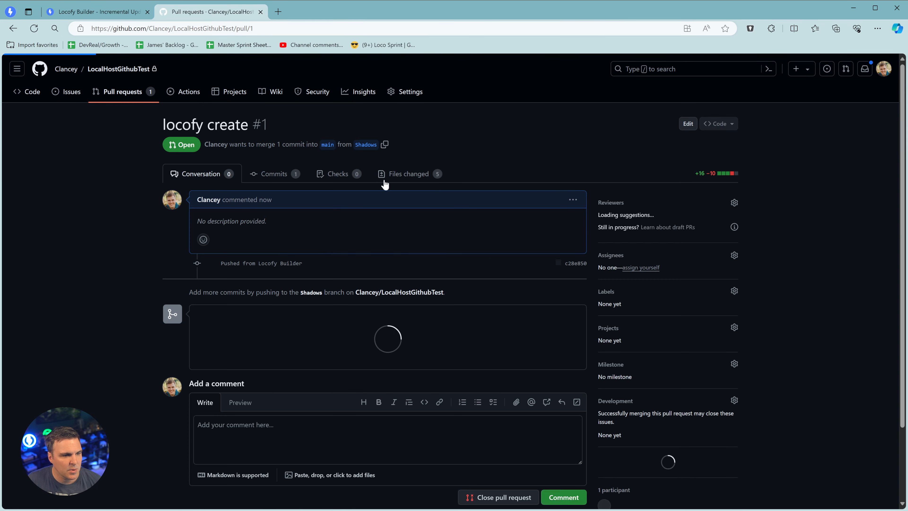
left_click(411, 174)
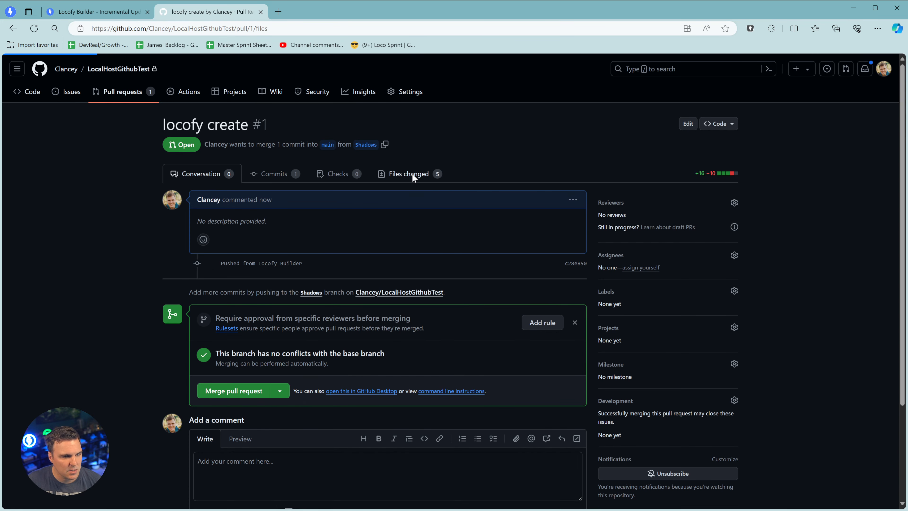
scroll(395, 210, "down", 3)
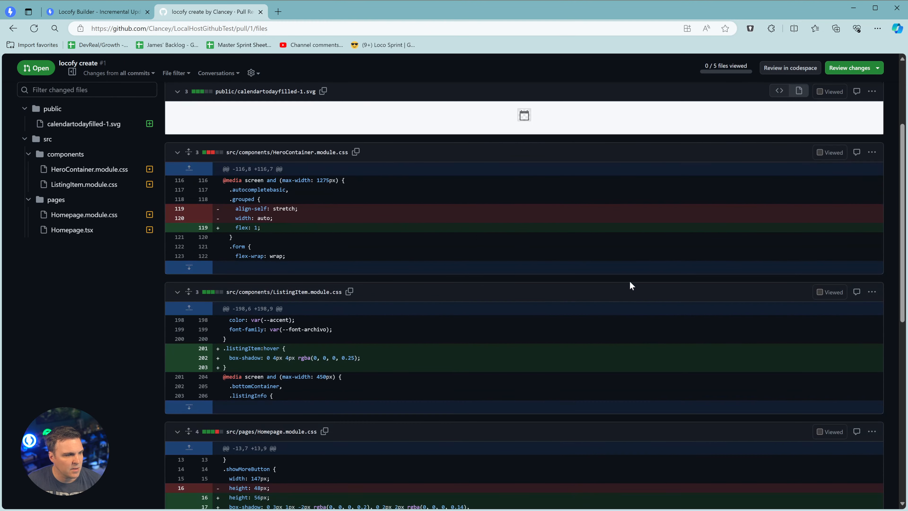